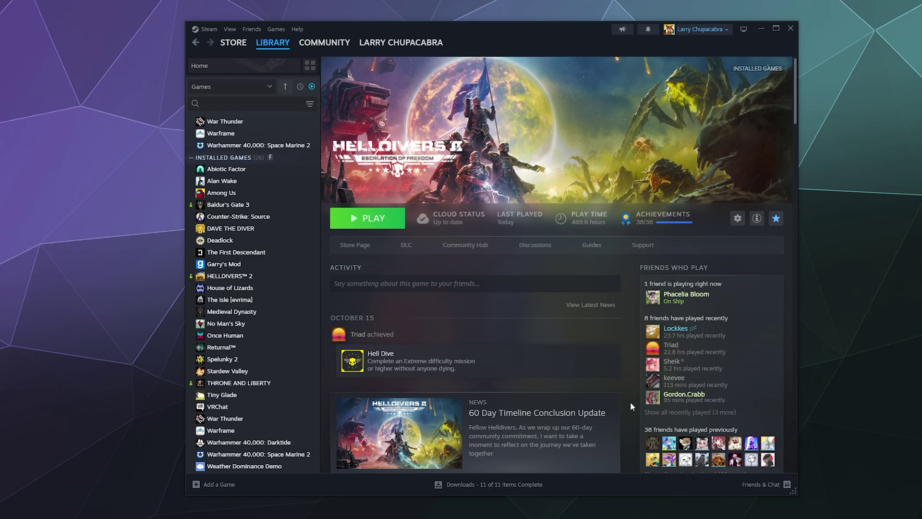
Select VRChat under Installed Games to replace the Helldivers 2 page in the library
left_click(239, 406)
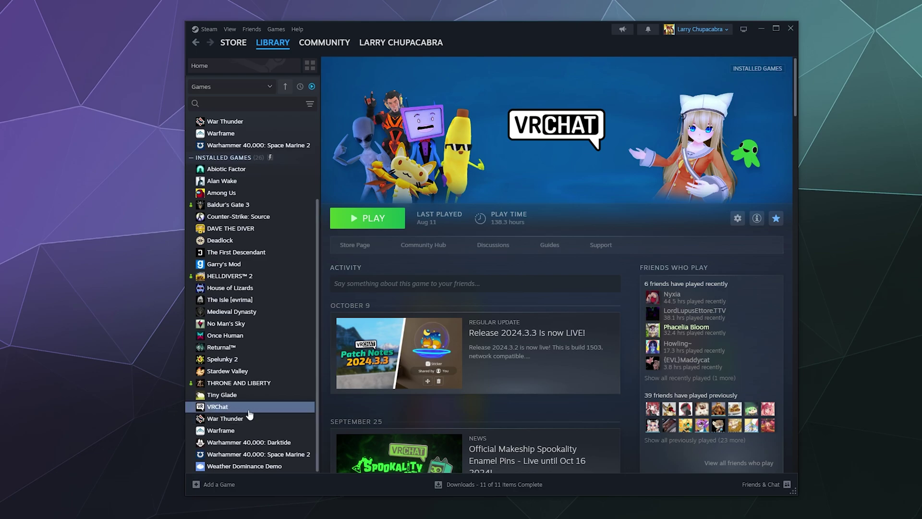
In VRChat's Properties, change the launch option from Desktop (Non-VR) Mode to 'Ask when starting game'
right_click(281, 409)
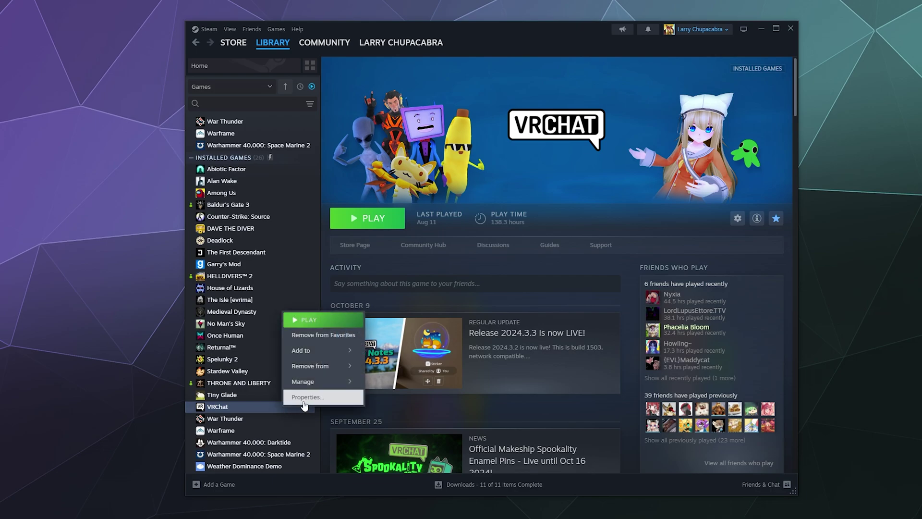
left_click(311, 400)
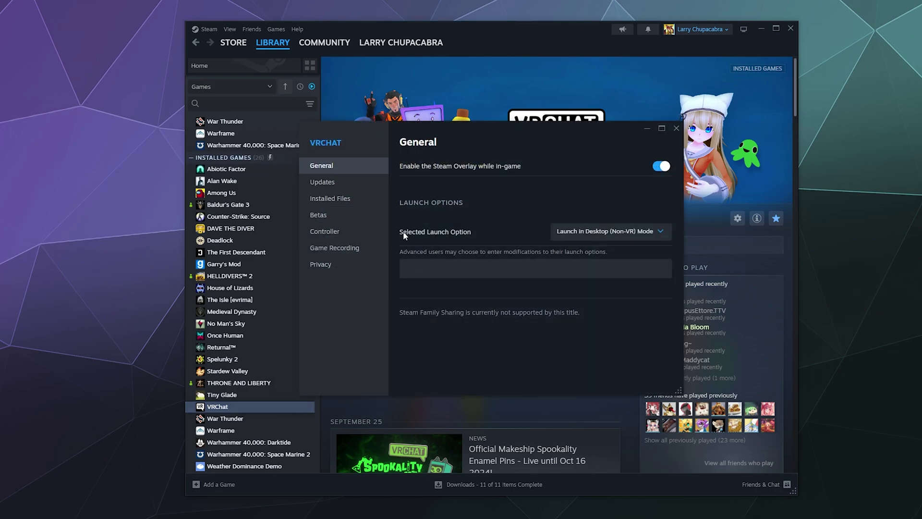
left_click(580, 229)
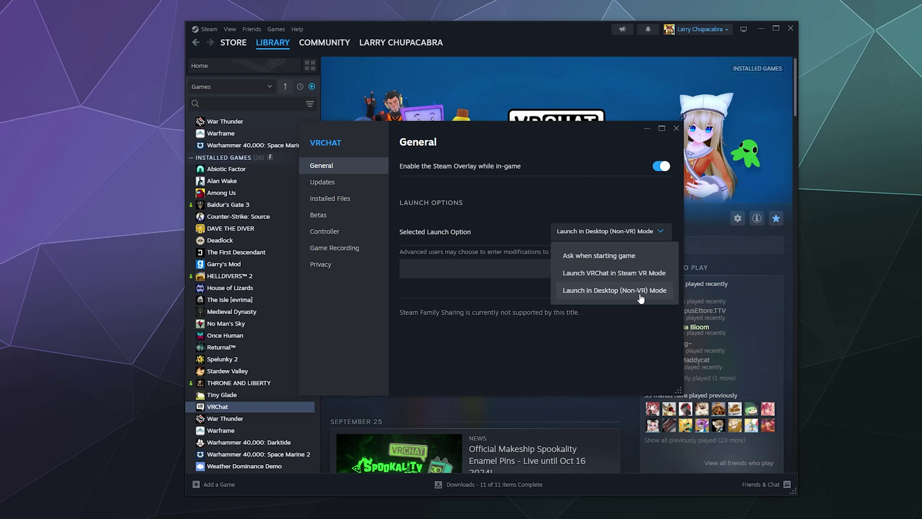
left_click(573, 260)
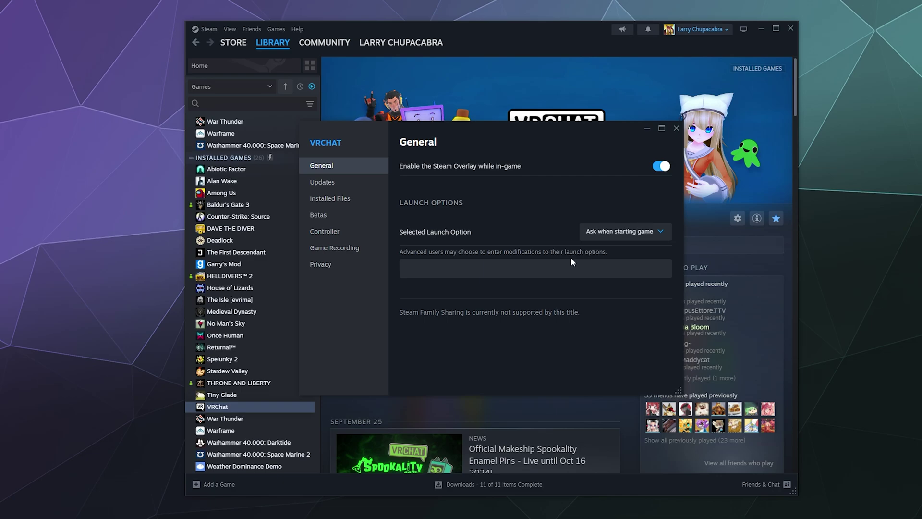
left_click(676, 127)
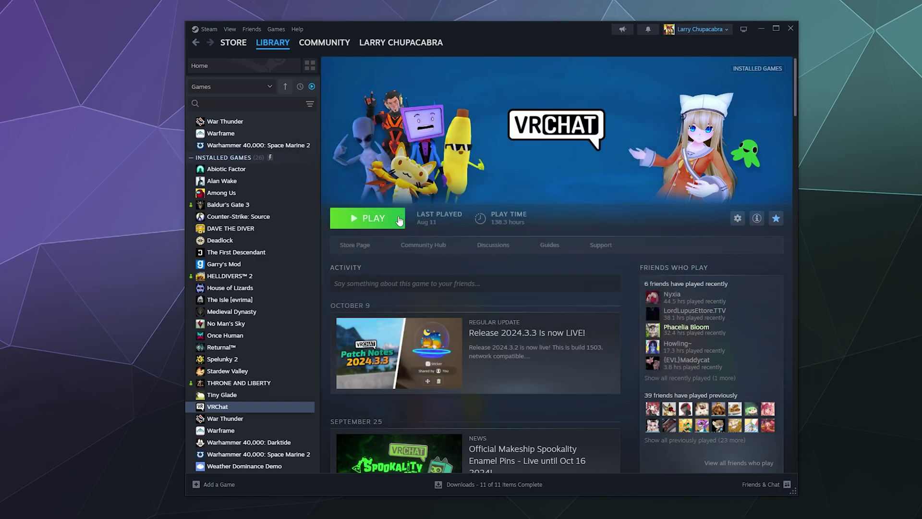
left_click(364, 218)
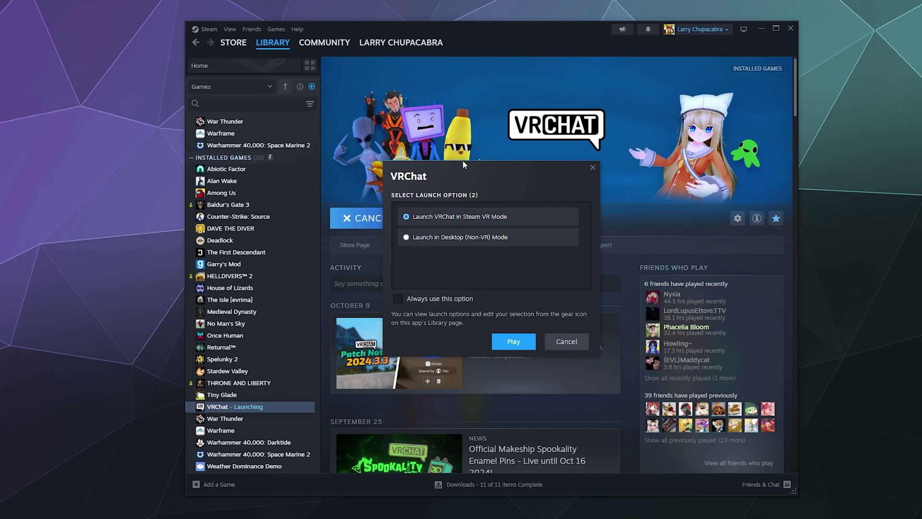
left_click(555, 344)
Reopen VRChat's Properties, keep 'Ask when starting game', and activate the empty launch options field
right_click(281, 406)
mouse_move(318, 380)
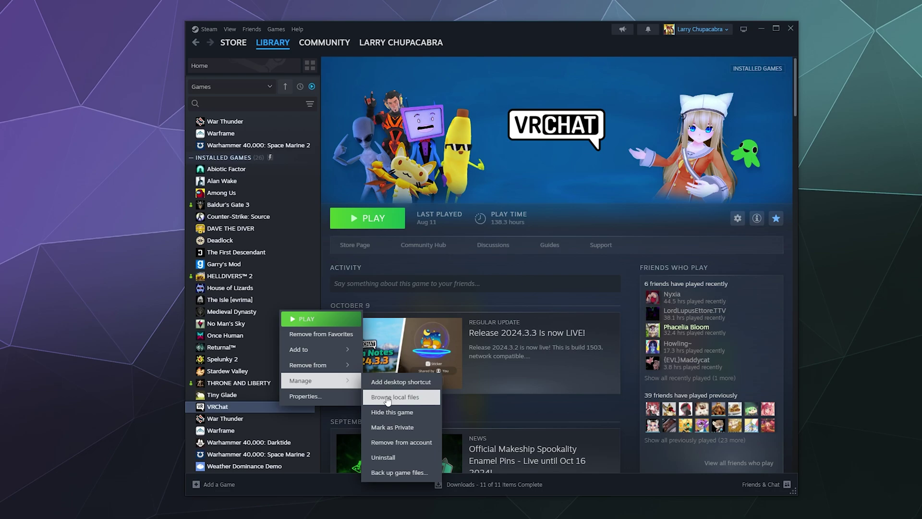
left_click(350, 395)
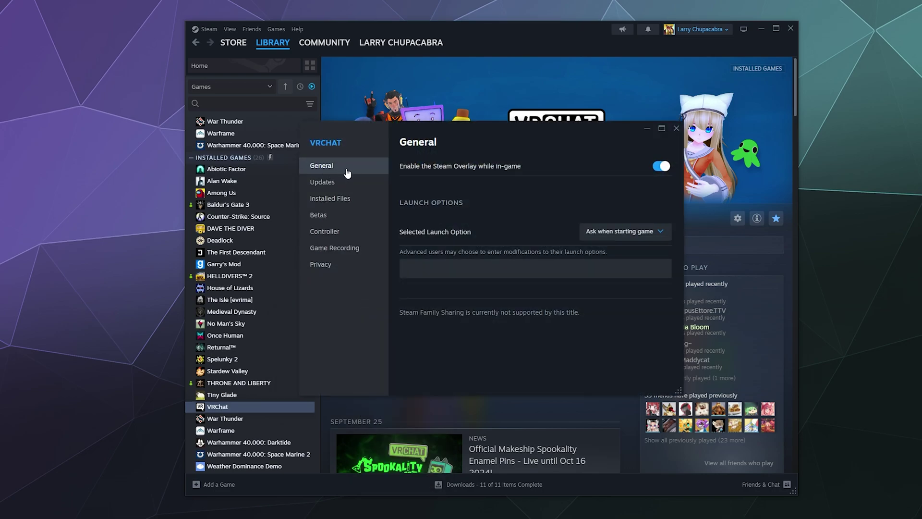
left_click(591, 232)
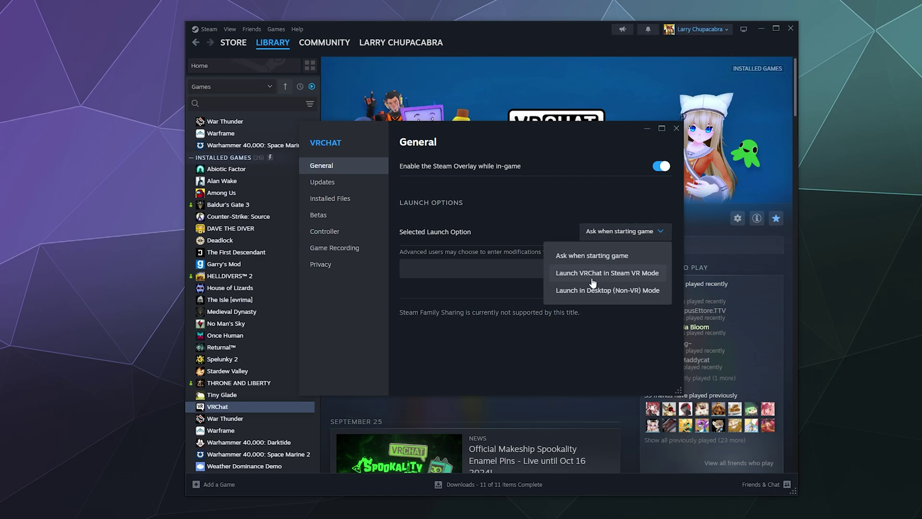
left_click(585, 196)
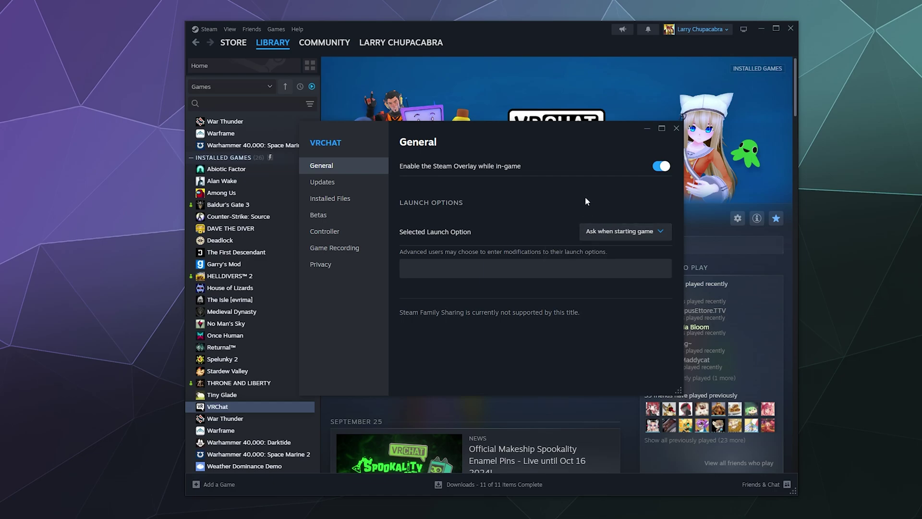
left_click(443, 269)
left_click(412, 271)
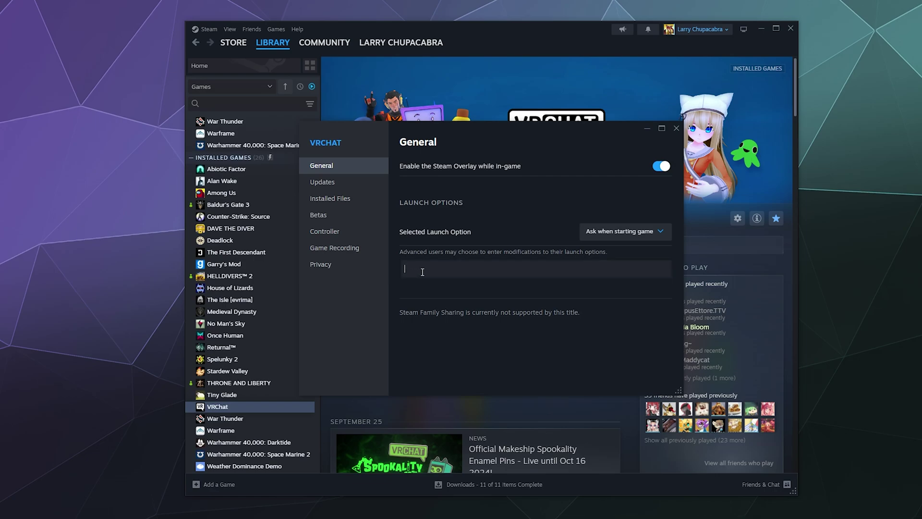